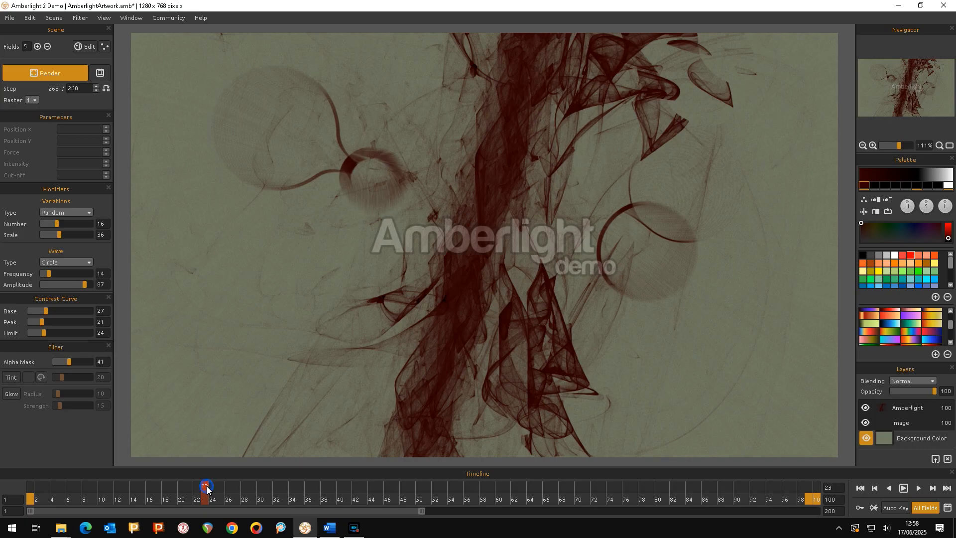
Scrub the timeline forward to preview the artwork at different frames.
drag(207, 490, 574, 504)
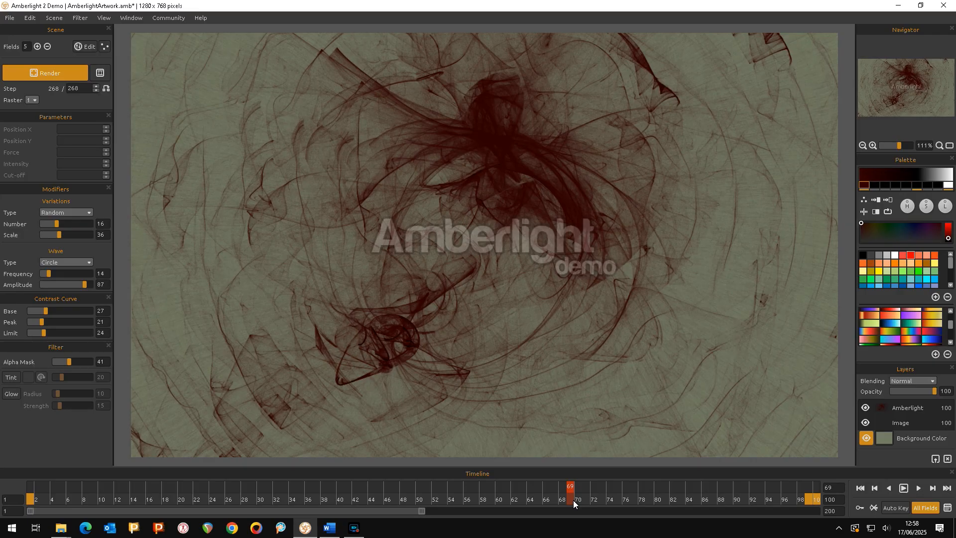
drag(572, 486, 752, 500)
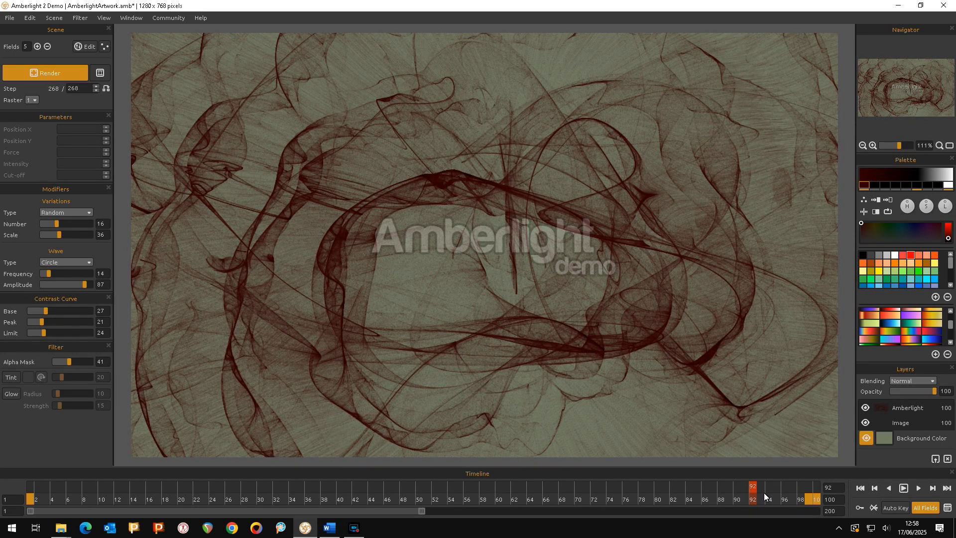
Set the background color layer to white using the basic color swatches.
click(887, 439)
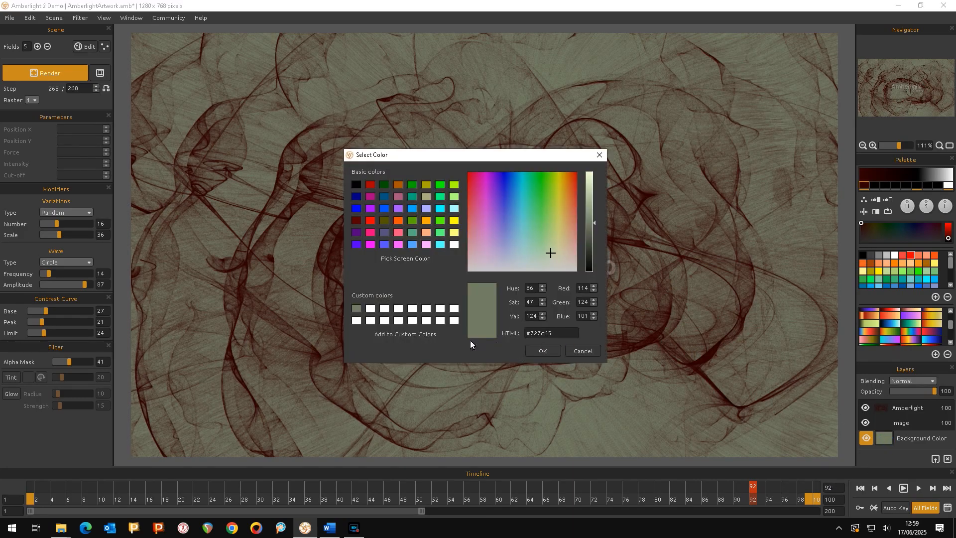
click(454, 245)
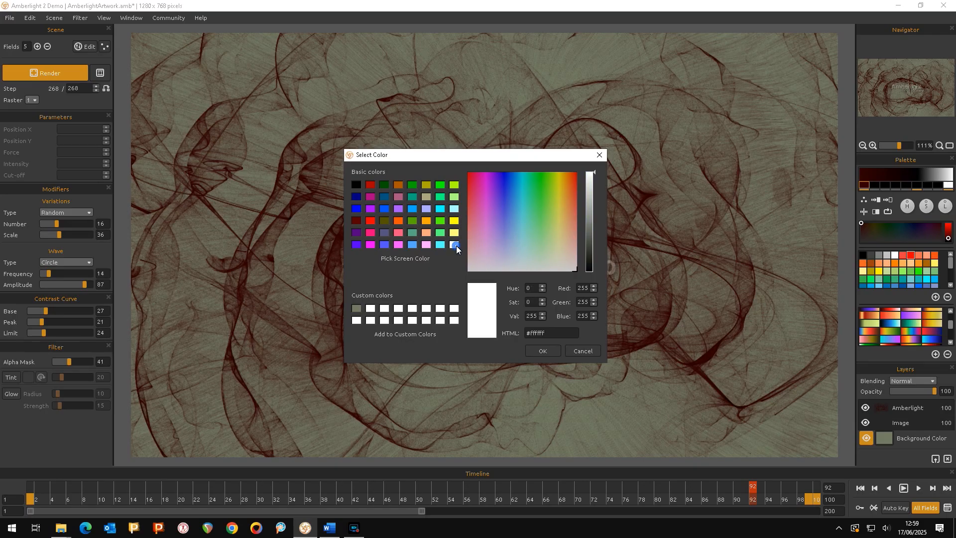
click(551, 351)
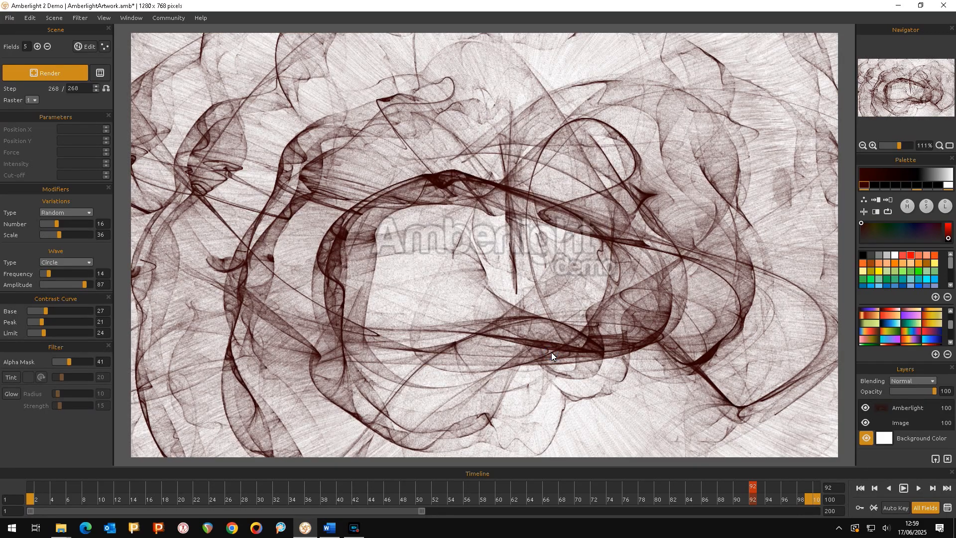
Change the background color layer to black.
click(890, 438)
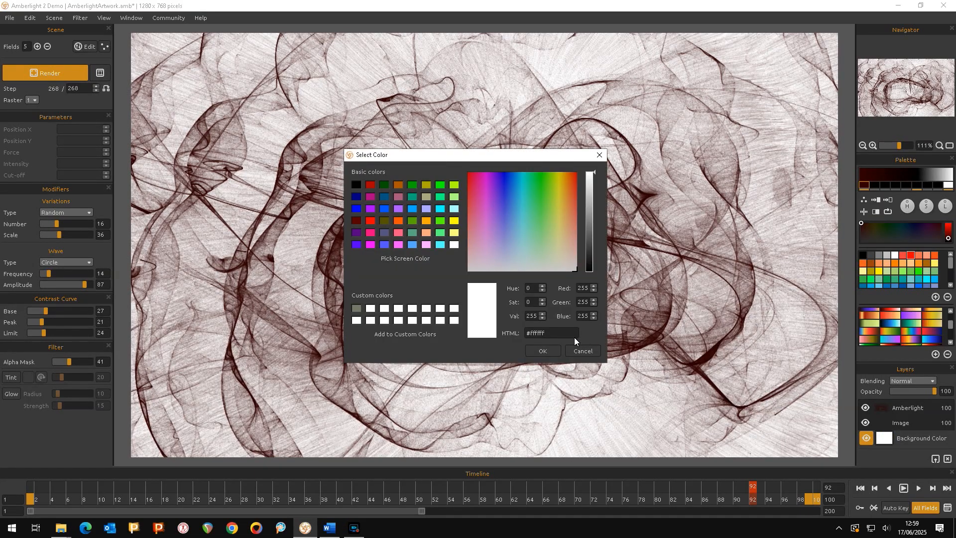
click(356, 185)
click(536, 351)
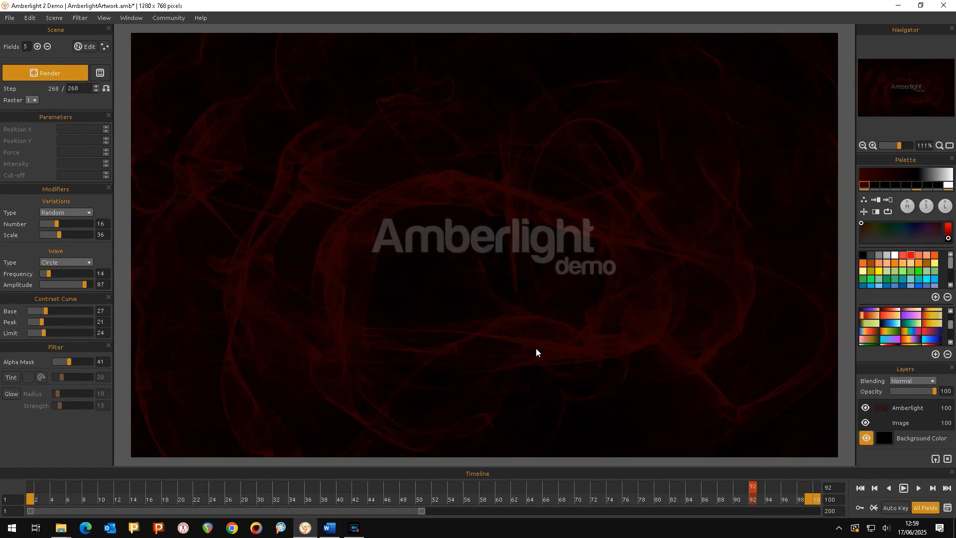
Scrub the timeline back and forth to preview the artwork on the black background.
click(753, 495)
drag(753, 494, 229, 497)
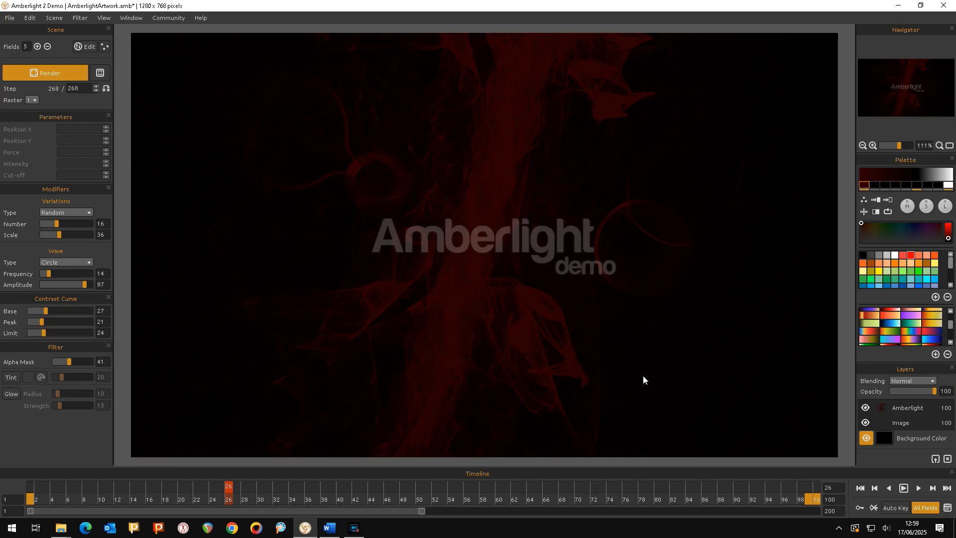
drag(234, 490, 819, 483)
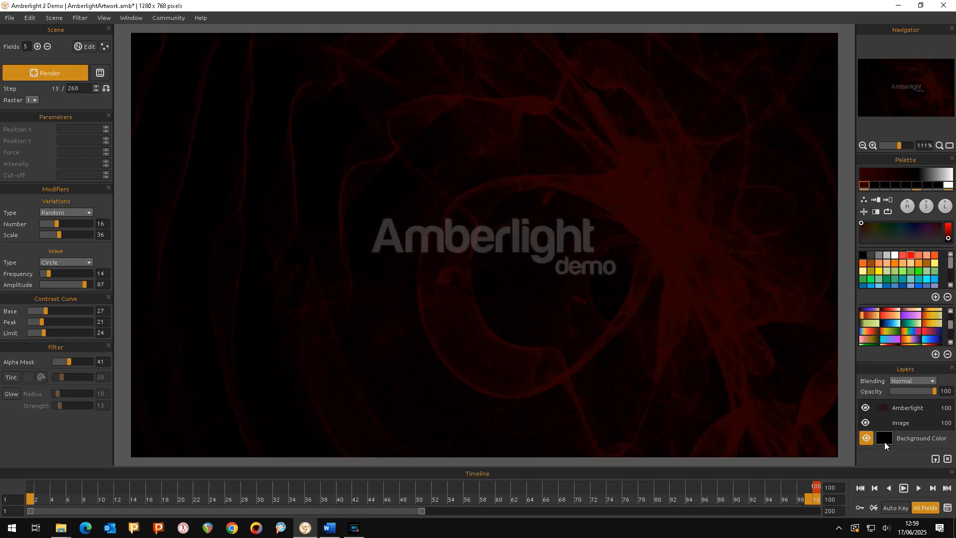
Restore the background color to the saved custom grey-green #727c65.
click(891, 443)
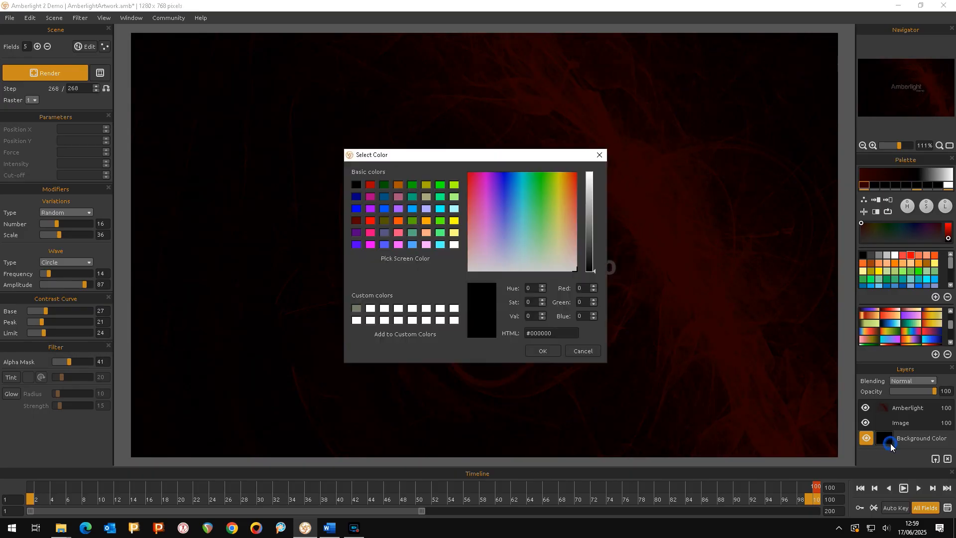
click(357, 309)
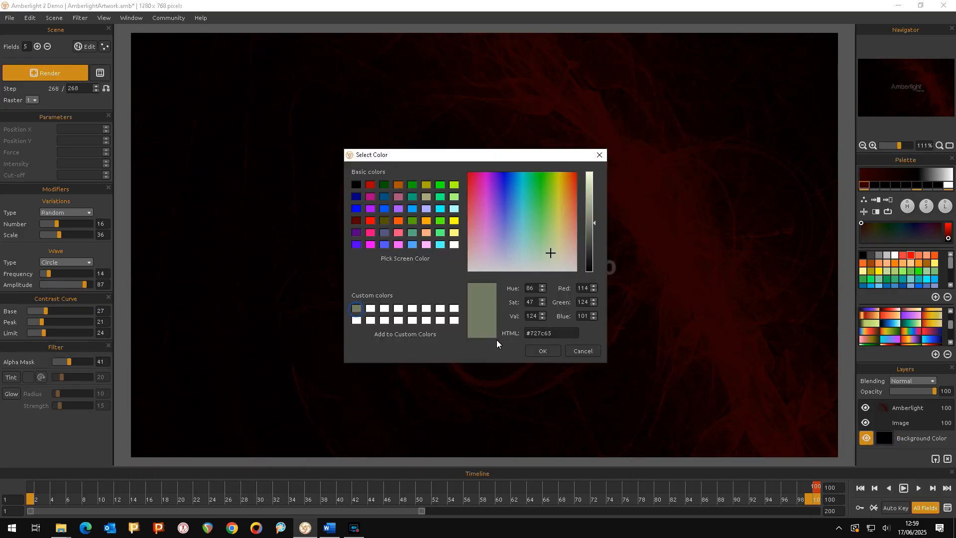
click(537, 352)
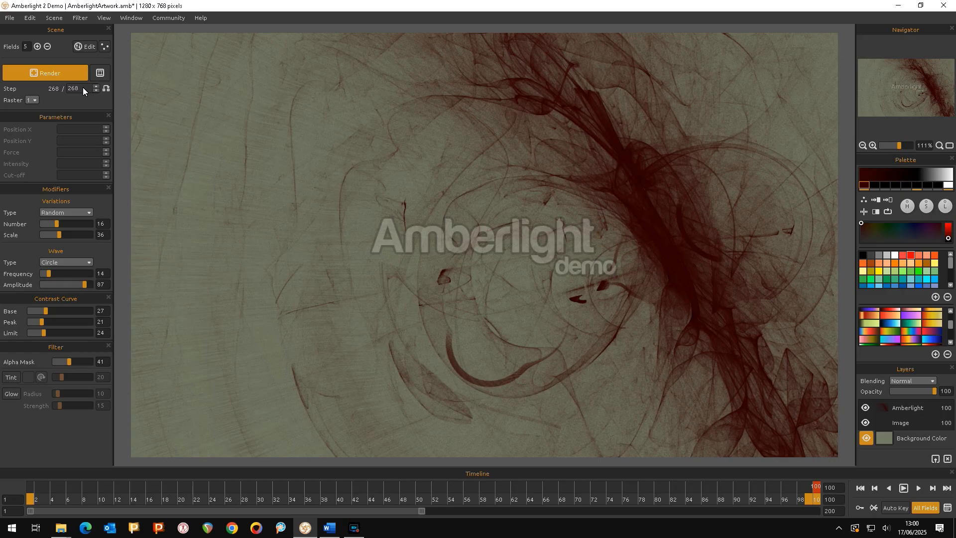
Move to frame 18 and run a long render of the scene, then stop it.
drag(816, 492, 165, 502)
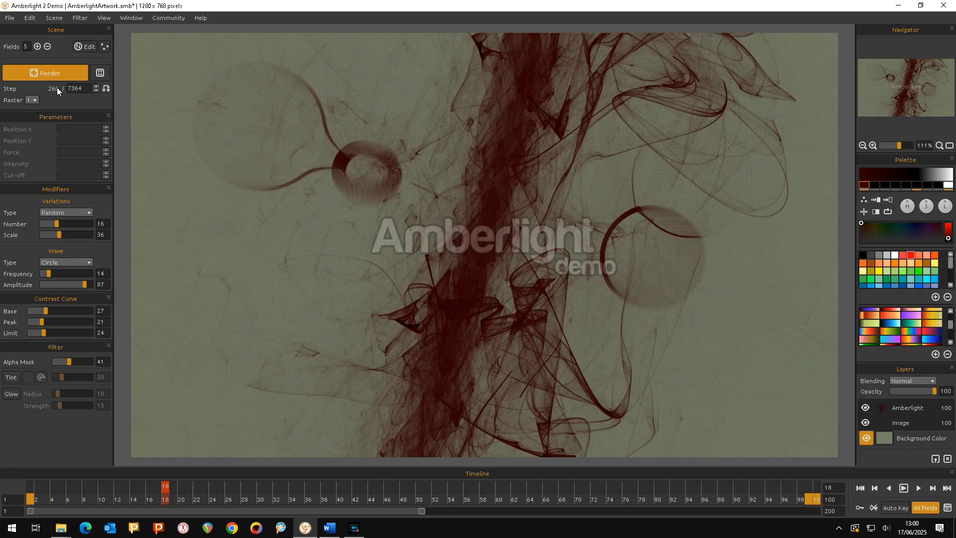
click(55, 74)
click(55, 74)
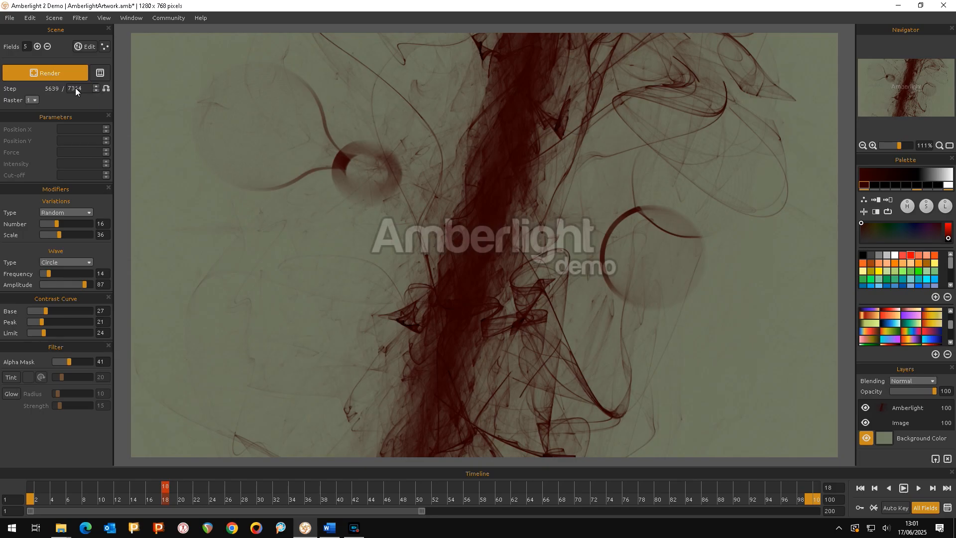
click(72, 71)
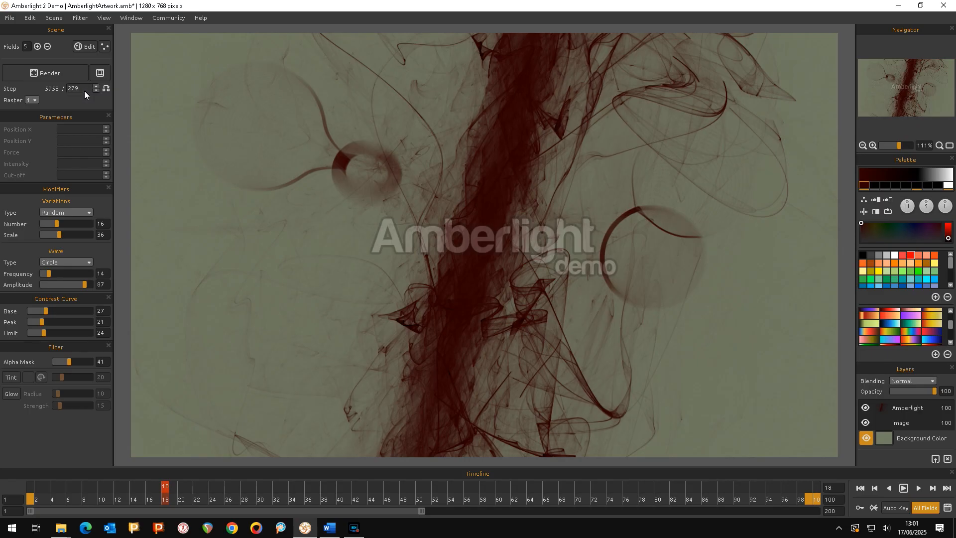
Reduce the number of fields to 3 and render the scene again.
double_click(46, 47)
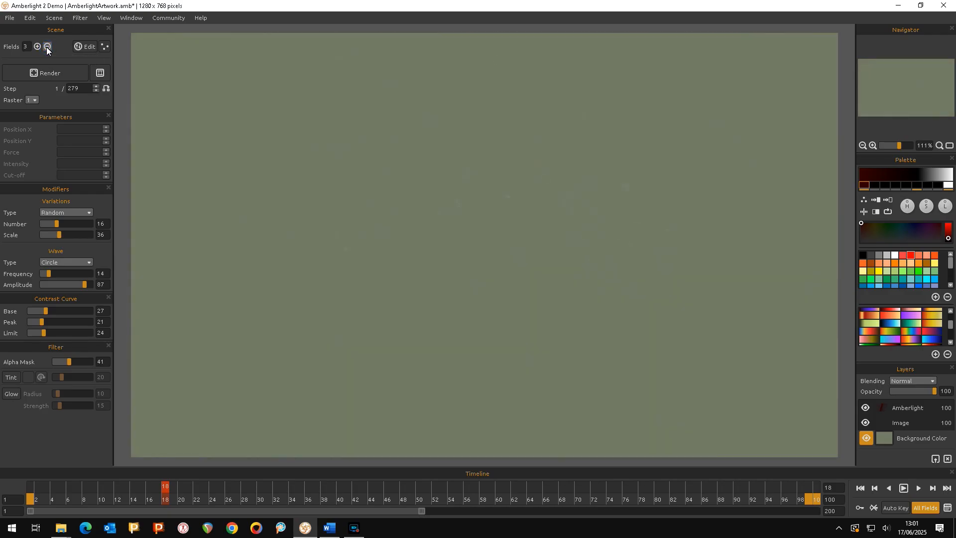
click(44, 74)
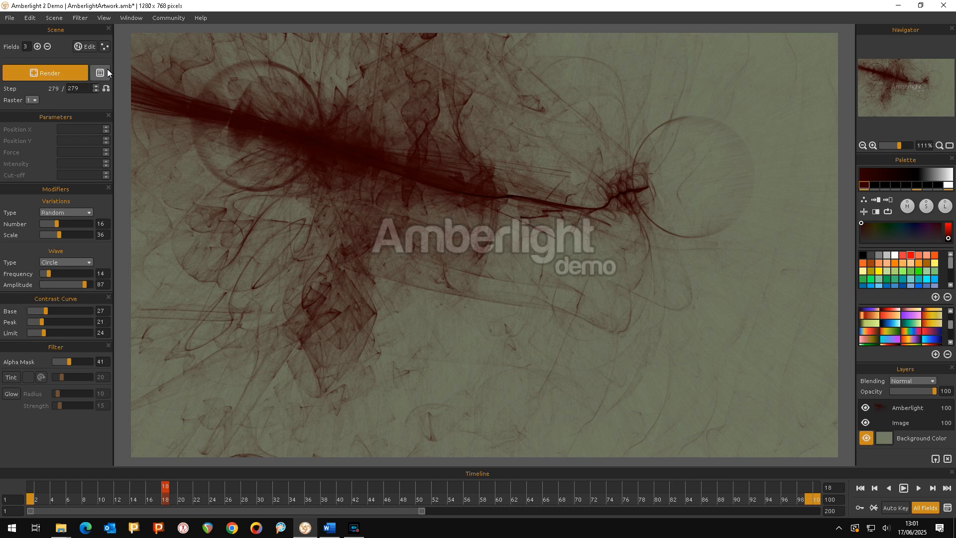
Apply the black color from the palette to the artwork.
click(866, 188)
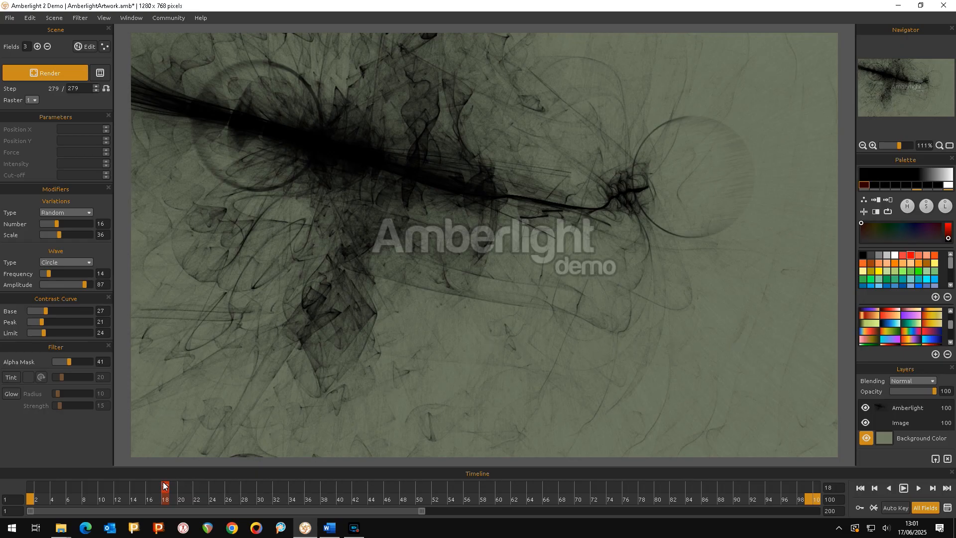
At frame 1, enter field edit mode and reposition two of the fields.
drag(166, 487, 0, 491)
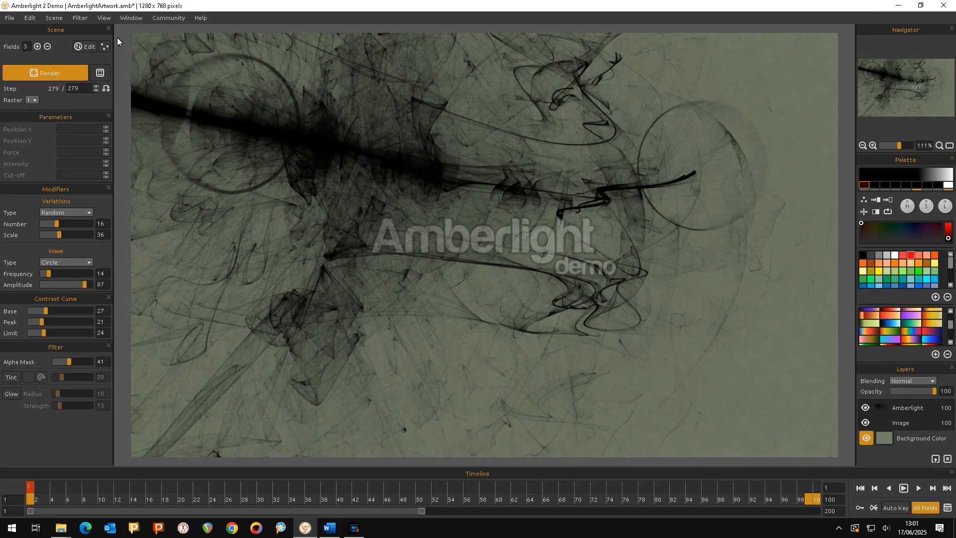
click(85, 47)
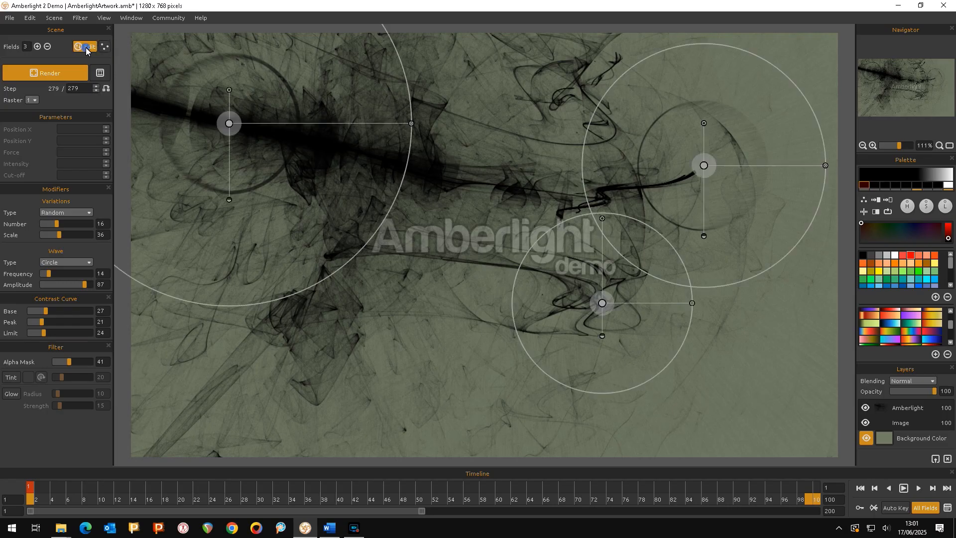
click(229, 123)
drag(264, 248, 280, 283)
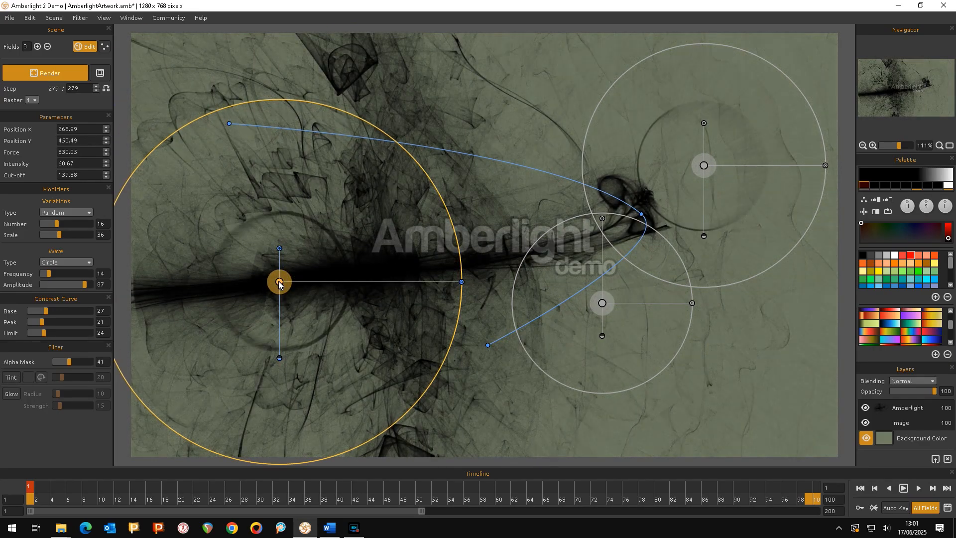
drag(705, 166, 746, 114)
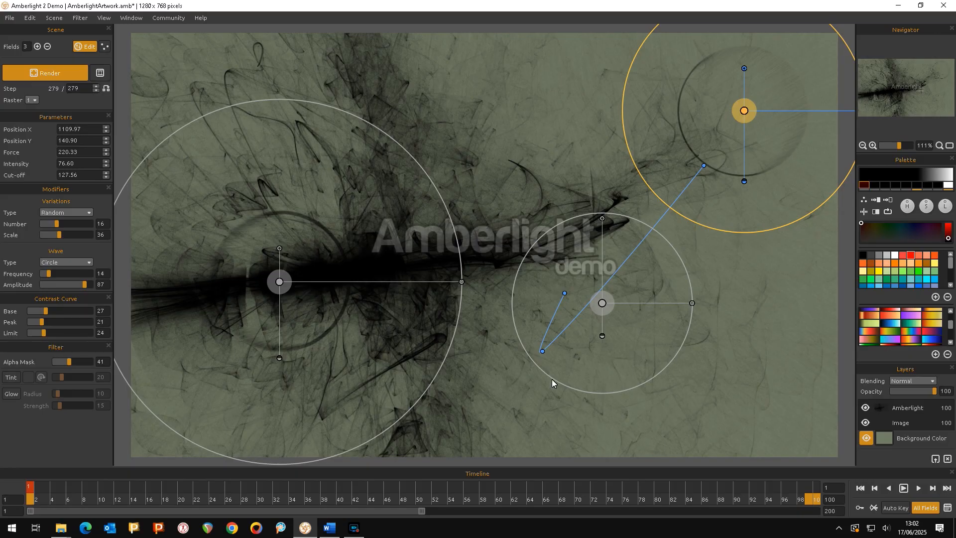
Enable key recording, go to frame 100 and move two fields to animate their paths.
click(33, 484)
click(860, 508)
drag(29, 484, 818, 484)
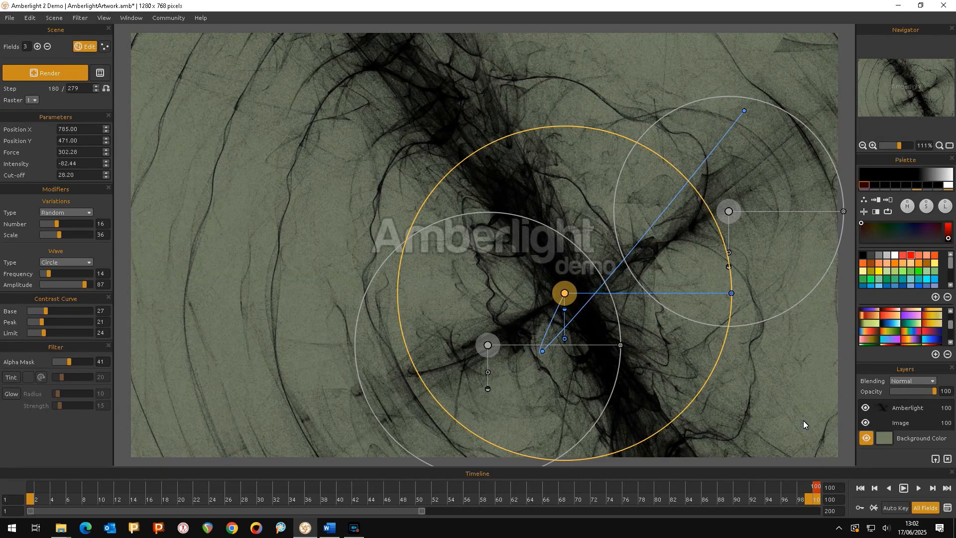
drag(565, 296, 625, 120)
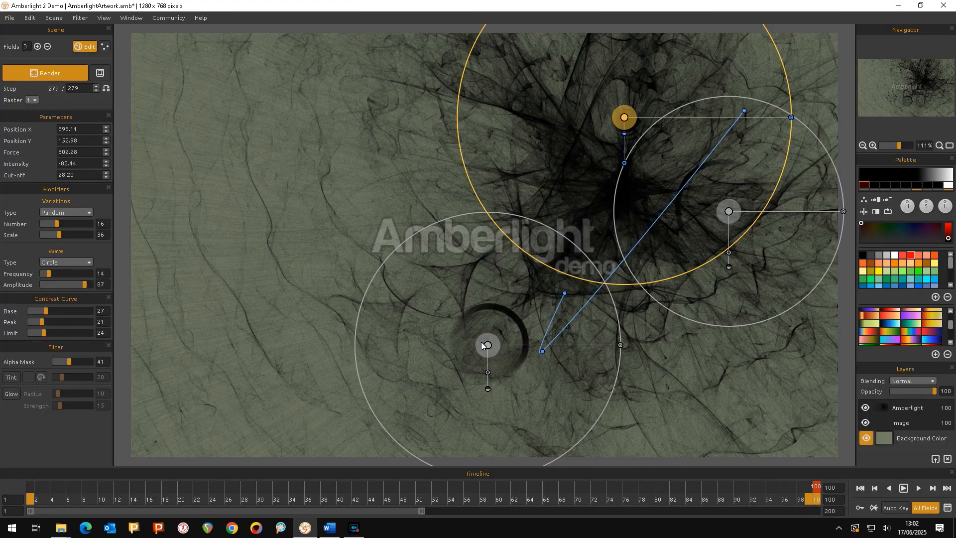
drag(489, 347, 436, 396)
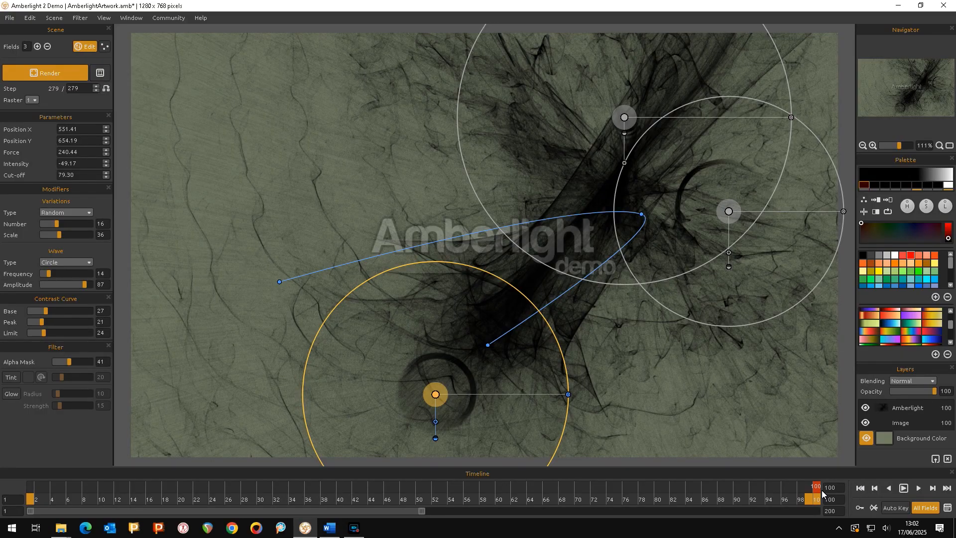
mouse_move(818, 489)
mouse_down()
mouse_move(420, 486)
mouse_move(15, 441)
mouse_move(104, 458)
mouse_move(835, 468)
mouse_move(749, 480)
mouse_move(17, 498)
mouse_move(826, 522)
mouse_move(29, 498)
mouse_move(369, 506)
mouse_move(817, 484)
mouse_up()
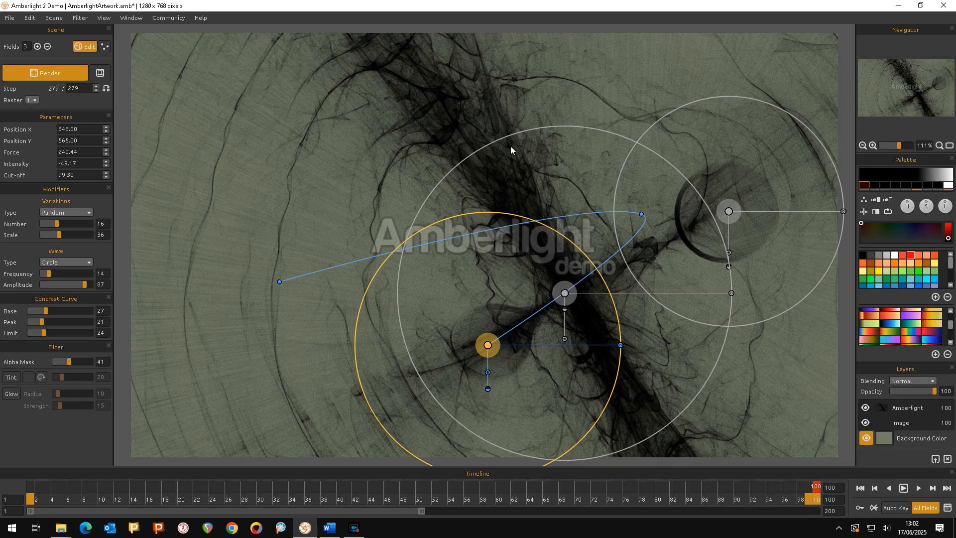
Leave field edit mode and increase the number of fields to 6.
click(80, 46)
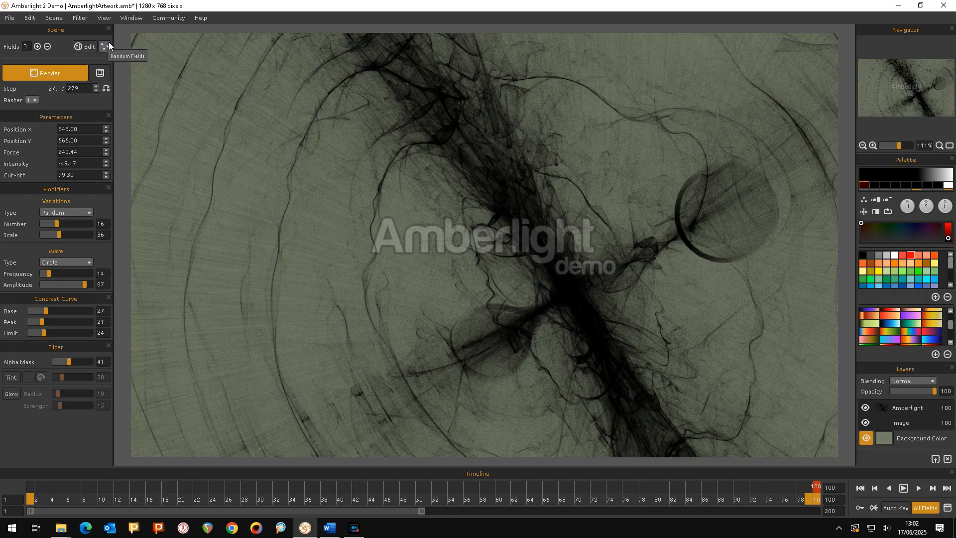
click(40, 47)
click(40, 47)
click(39, 47)
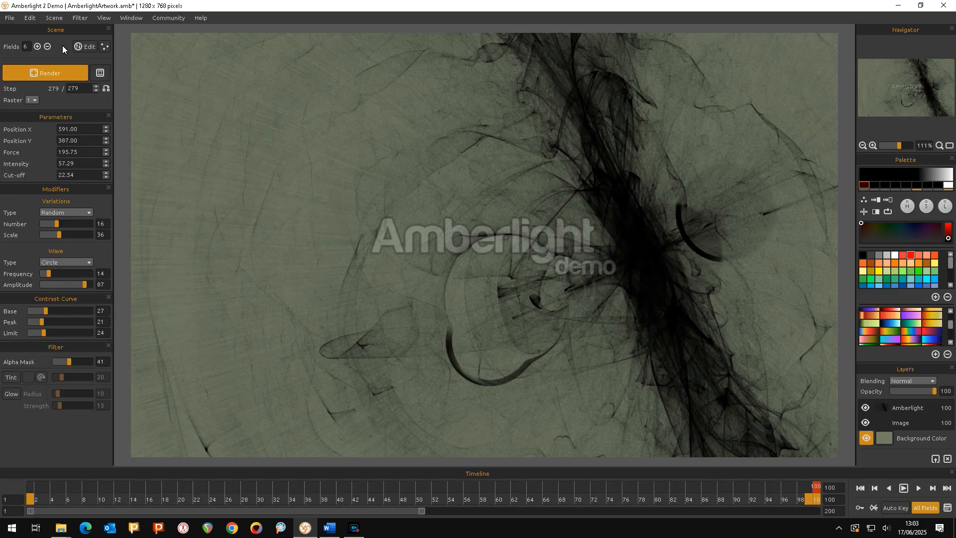
Set the selected field's Force to 300.
click(107, 150)
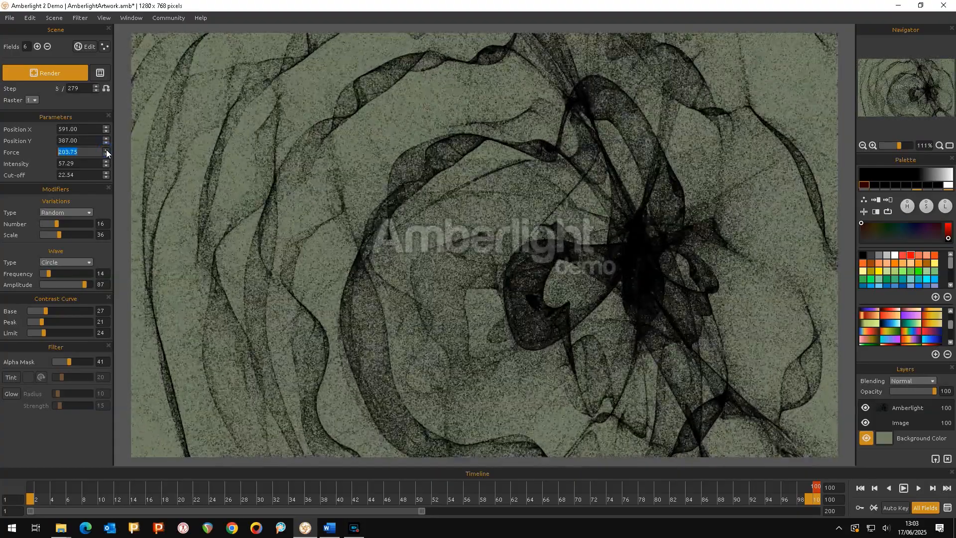
click(106, 150)
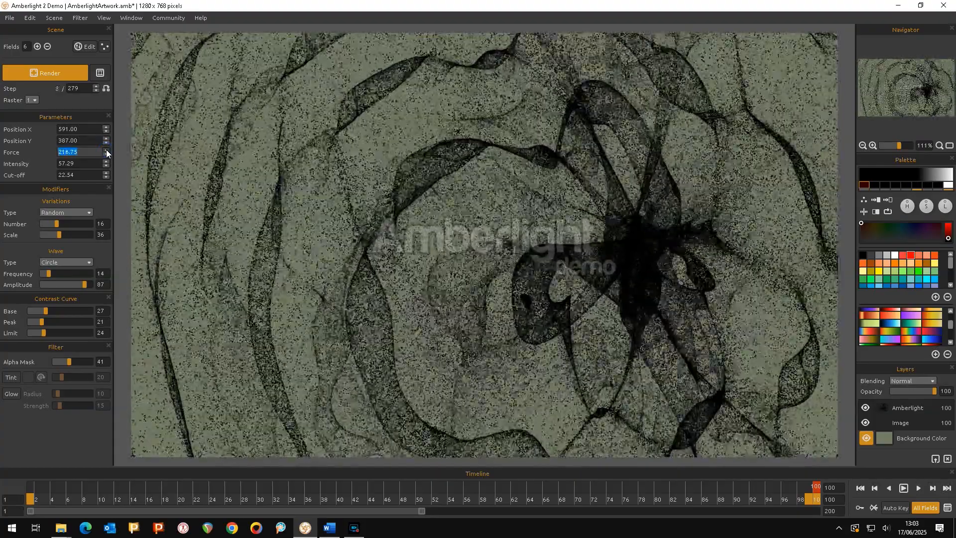
click(106, 150)
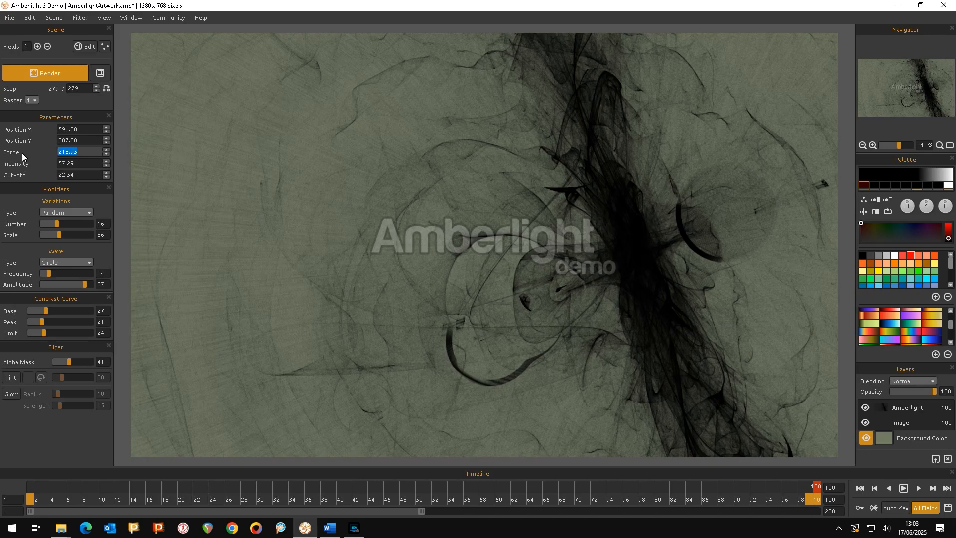
text(300)
key(Return)
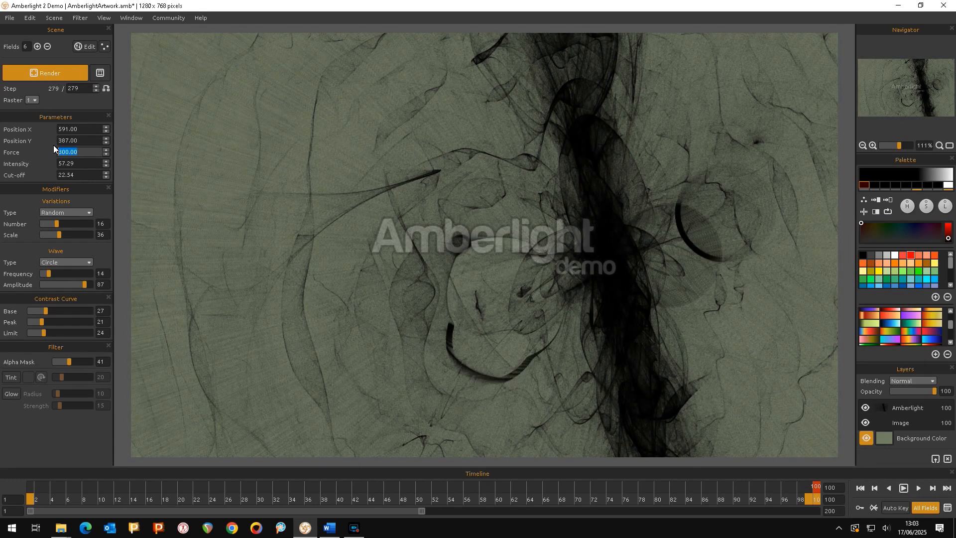
Lower the field's Position X in three spinner steps.
click(106, 131)
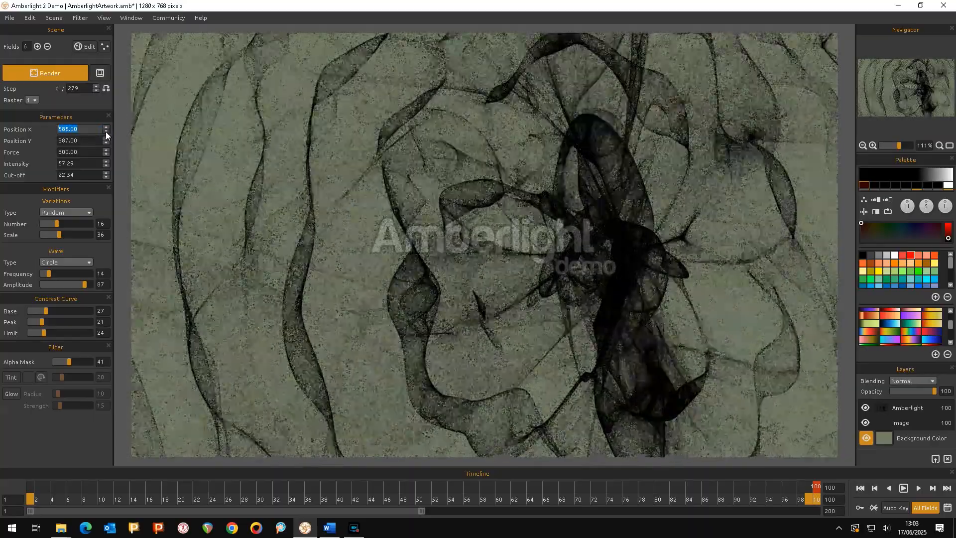
click(106, 132)
click(106, 131)
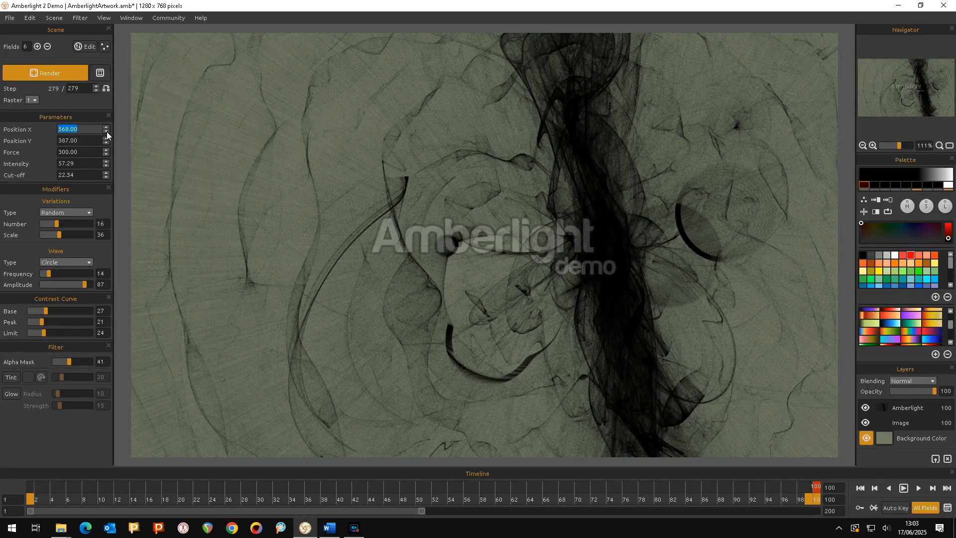
Randomize all fields.
click(106, 46)
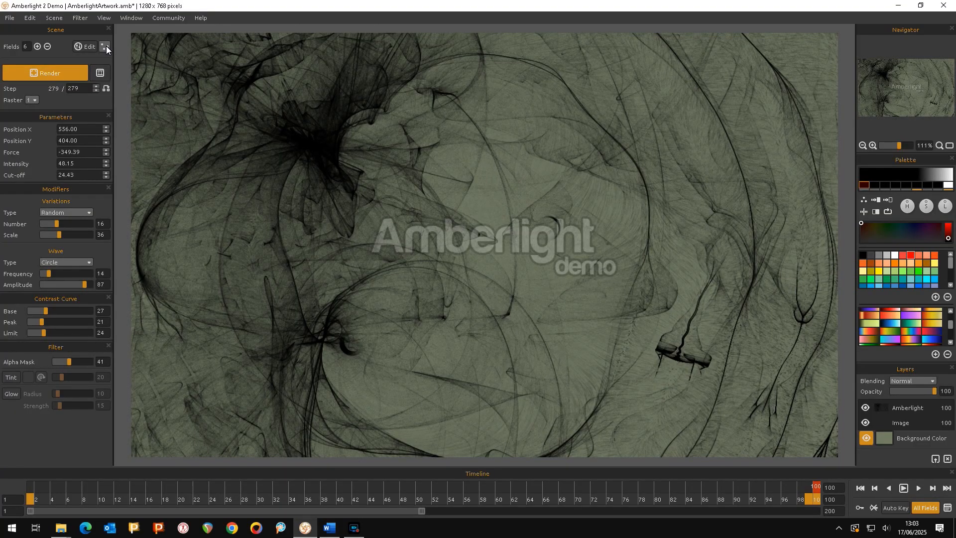
Randomize all fields twice more and move the timeline playhead to frame 31.
click(107, 45)
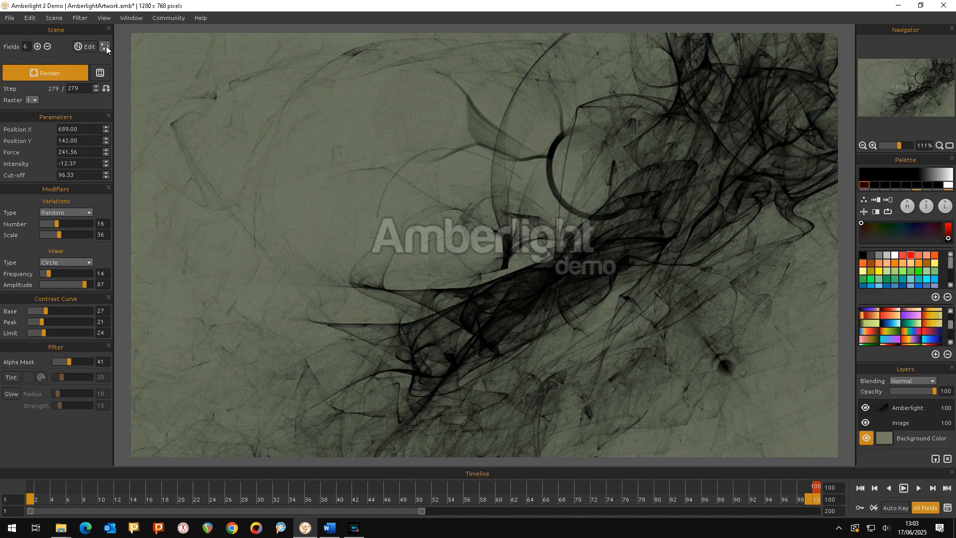
click(106, 46)
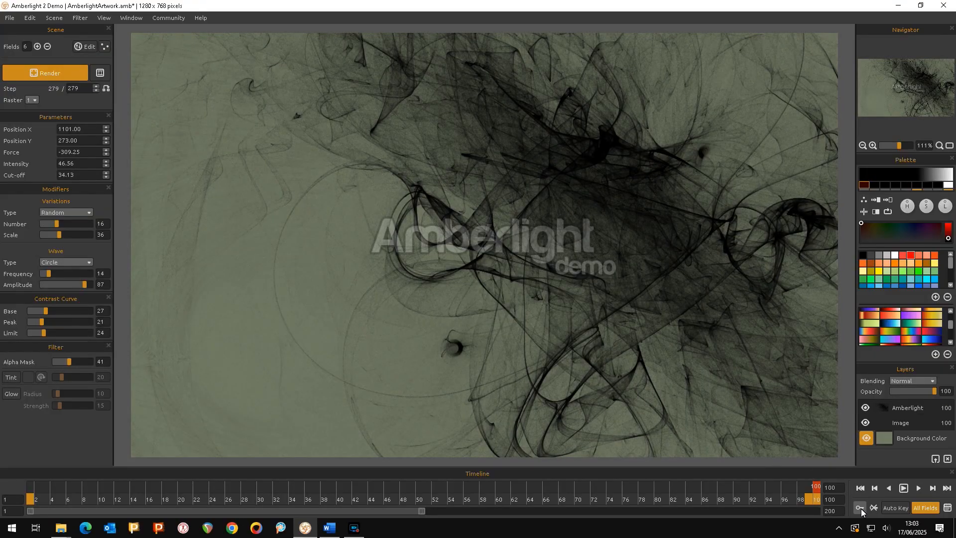
drag(820, 485, 560, 485)
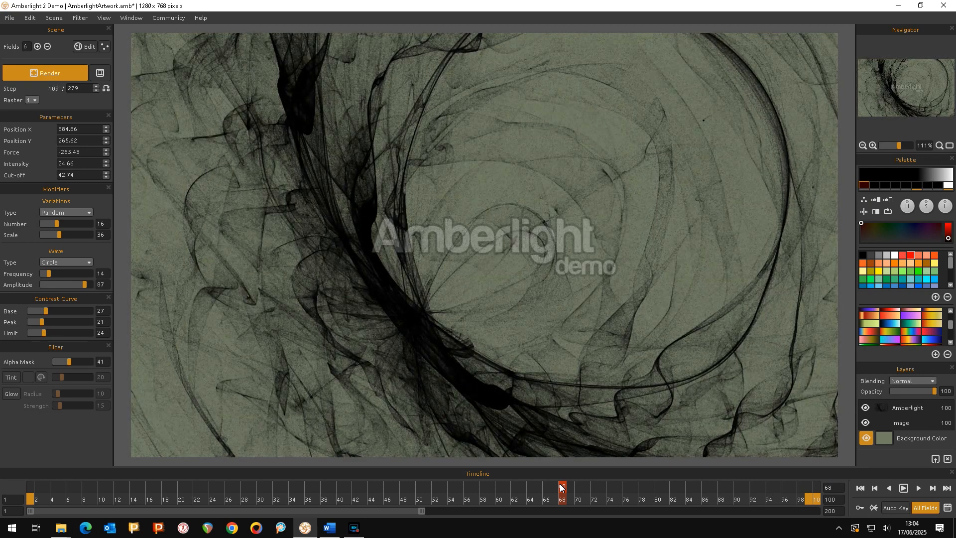
drag(561, 486, 267, 503)
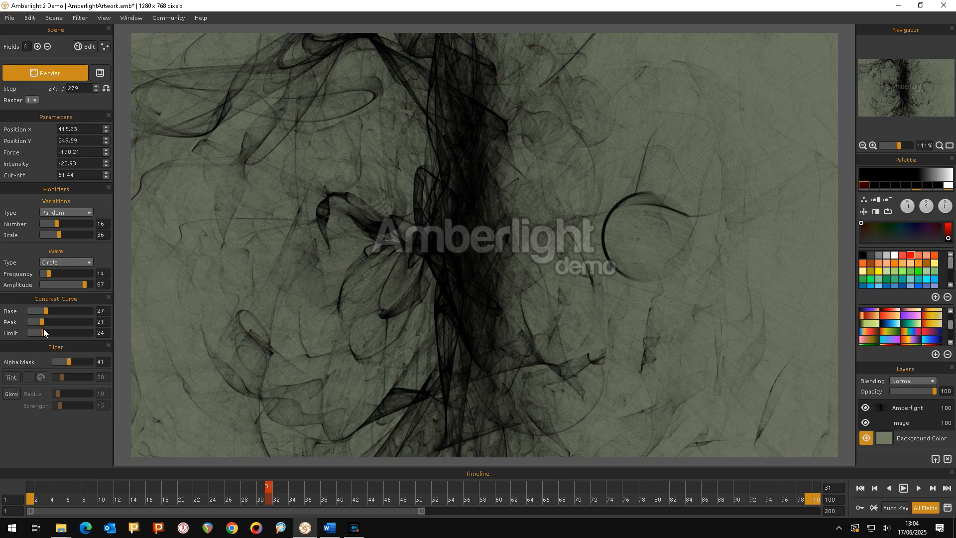
Set the Contrast Curve Limit to 1, Peak to 16 and Base to 15.
mouse_move(44, 331)
mouse_down()
mouse_move(78, 334)
mouse_move(32, 336)
mouse_up()
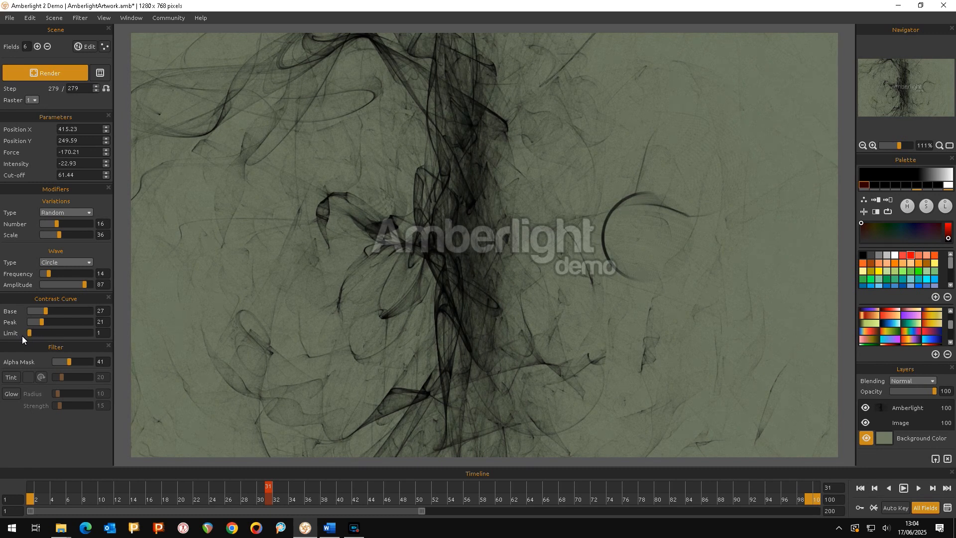
drag(91, 322, 1, 322)
drag(106, 312, 6, 316)
Adjust the Wave modifier, setting Amplitude to 85 and Frequency to 16.
drag(85, 286, 2, 286)
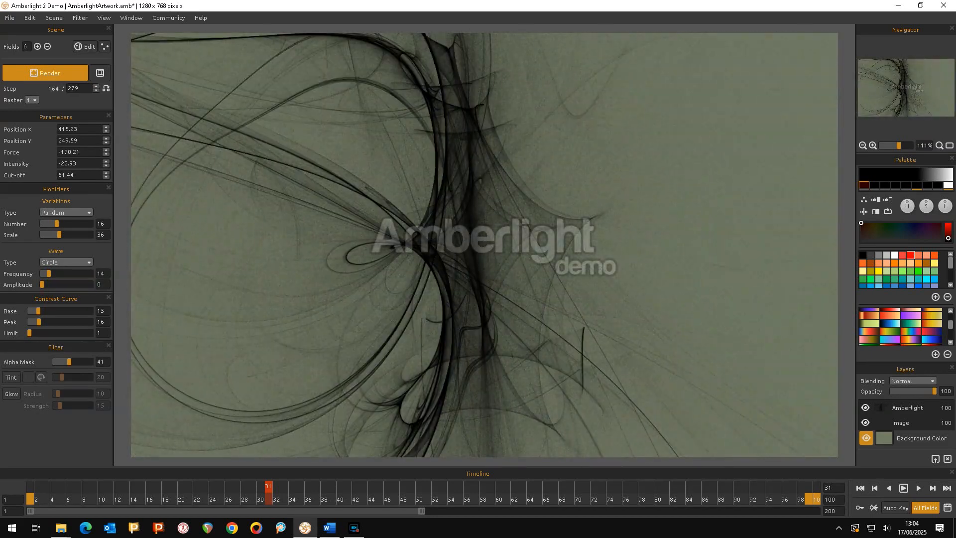
drag(42, 285, 111, 289)
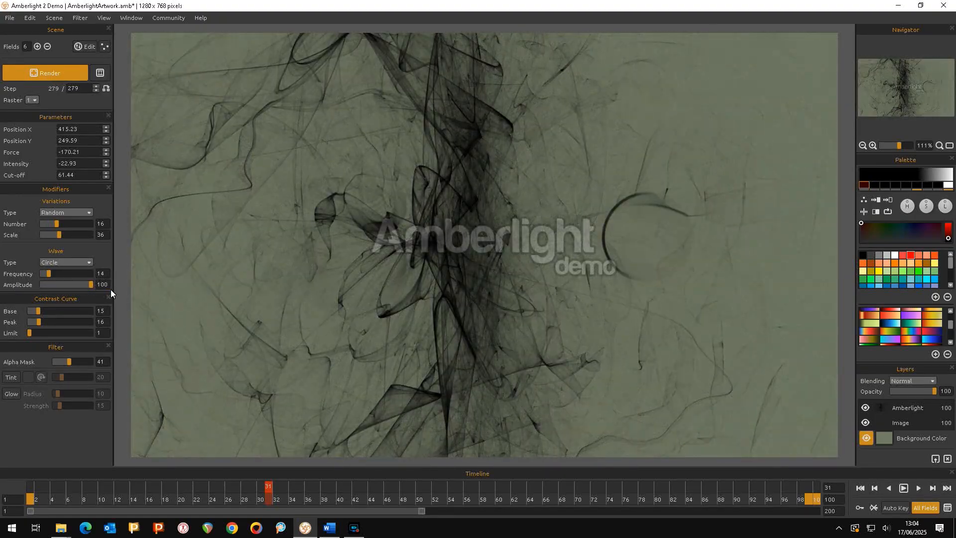
drag(106, 290, 72, 273)
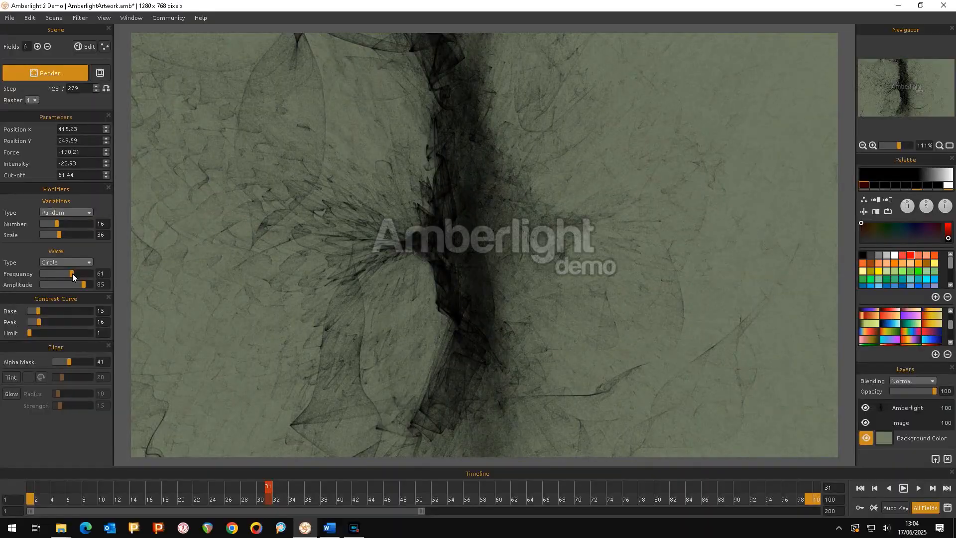
drag(73, 273, 85, 274)
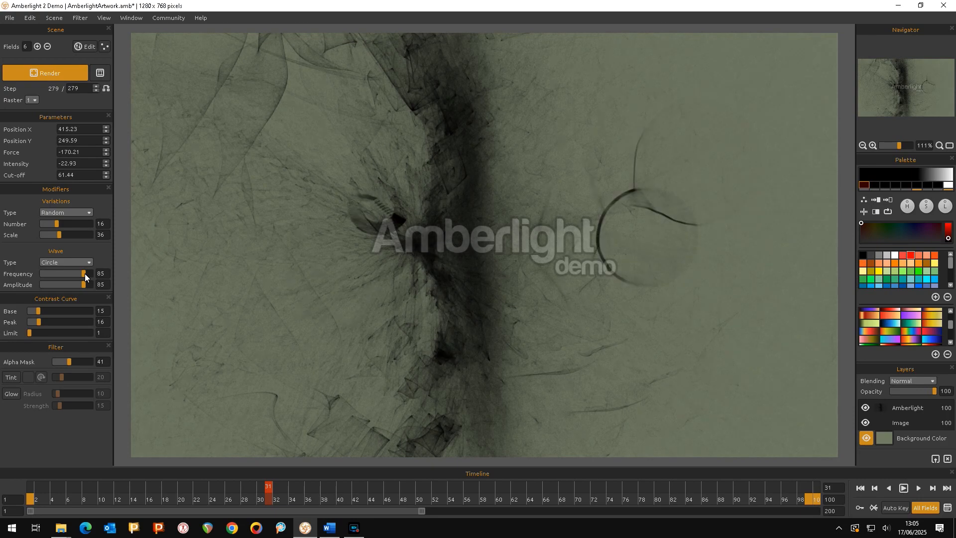
drag(85, 274, 49, 282)
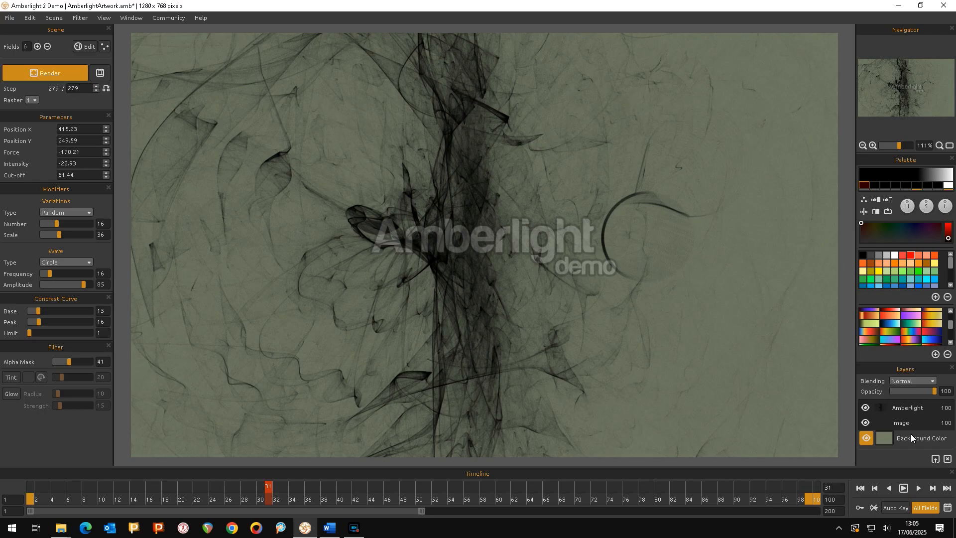
Apply the dark red palette colour to the artwork and lower its brightness.
click(867, 188)
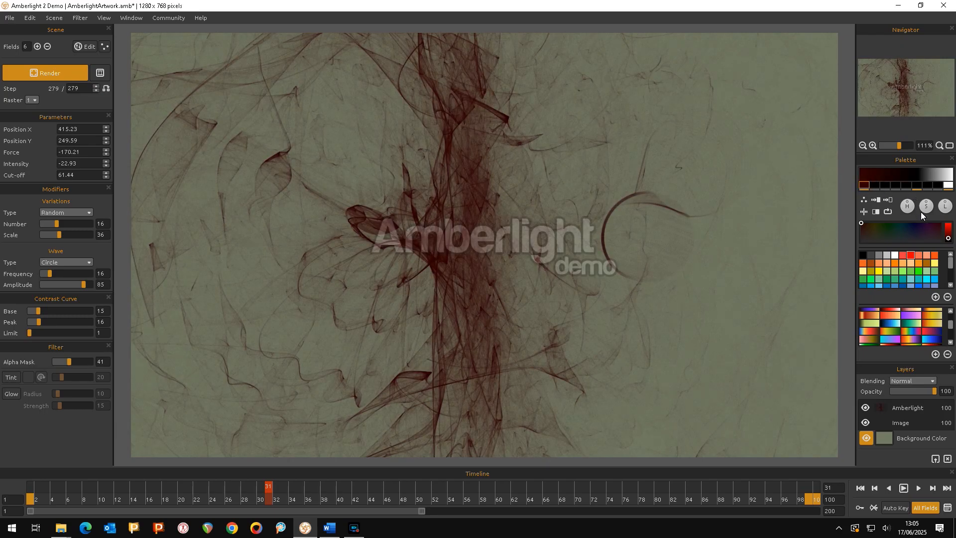
click(949, 239)
mouse_move(949, 238)
mouse_down()
mouse_move(948, 226)
mouse_move(946, 252)
mouse_move(946, 239)
mouse_up()
drag(950, 237, 950, 242)
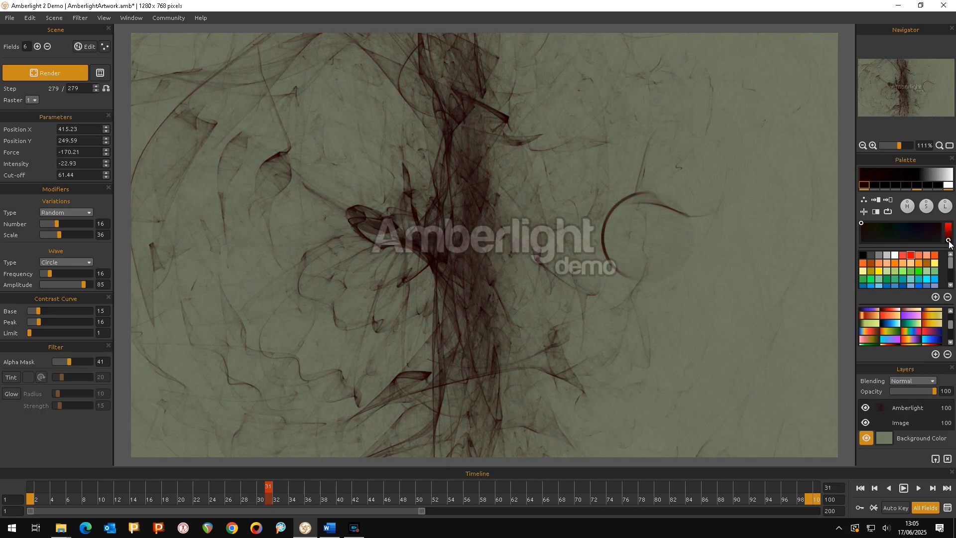
Move the timeline playhead back to frame 1 and randomize all fields again.
drag(269, 493, 30, 493)
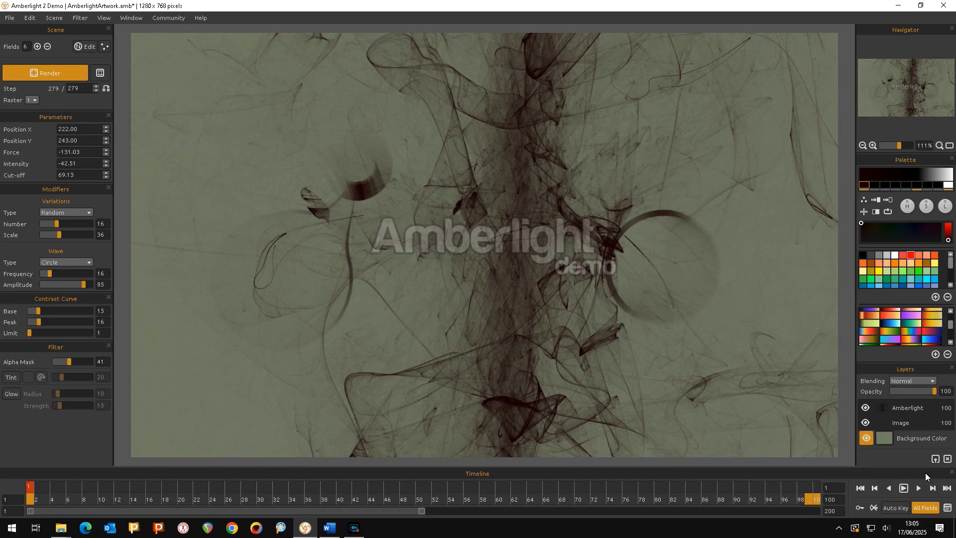
click(102, 43)
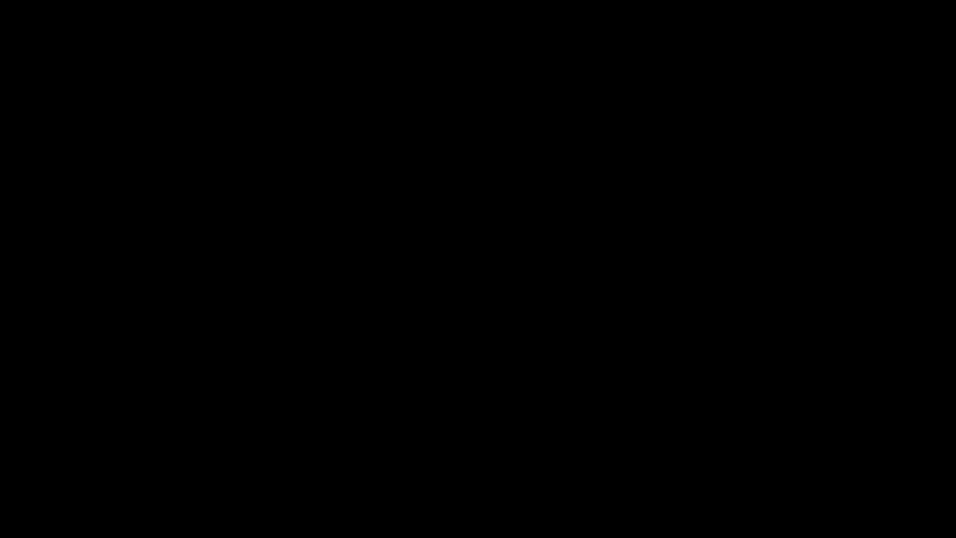